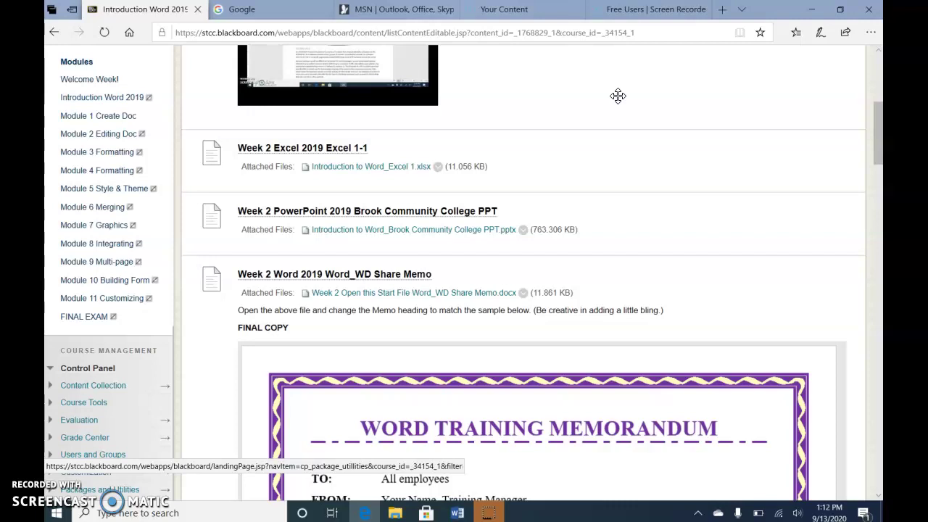
Download the Introduction to Word_Excel 1.xlsx attachment from Week 2 Excel 1-1 and open it in Excel
click(539, 152)
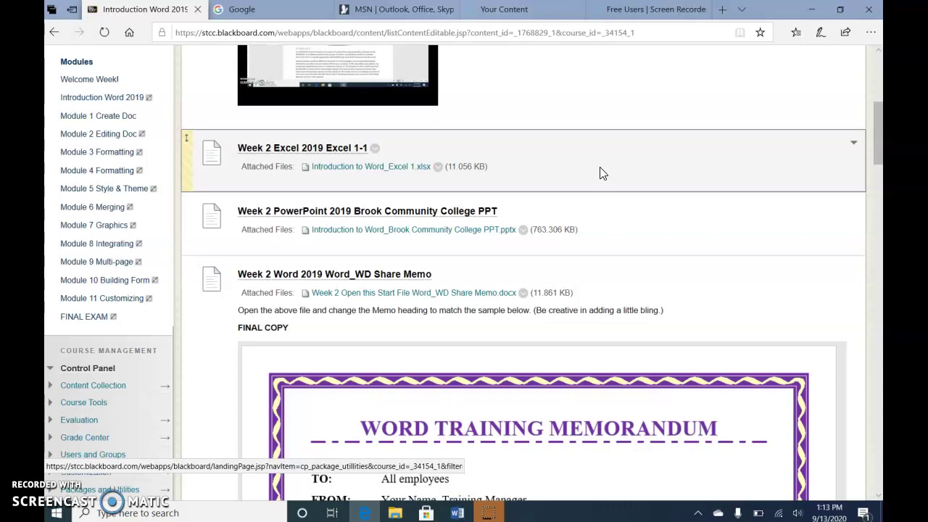
click(420, 166)
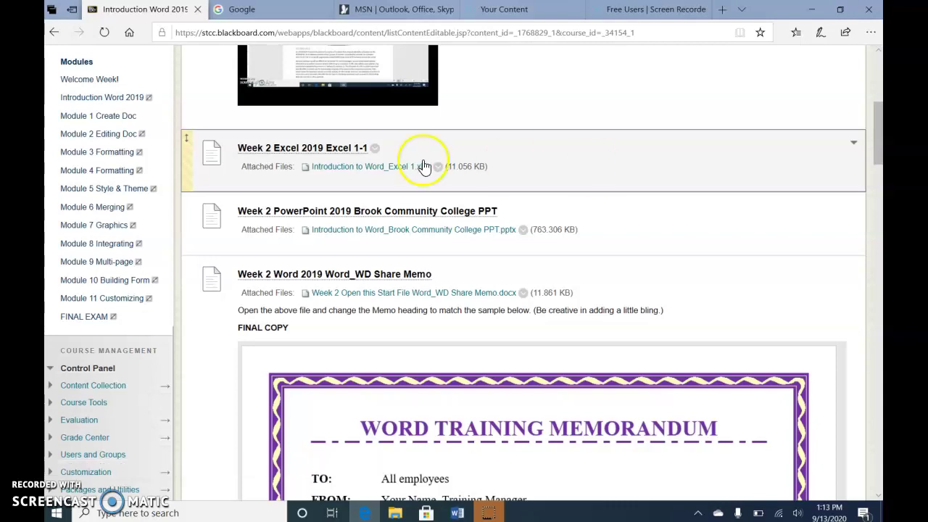
click(382, 174)
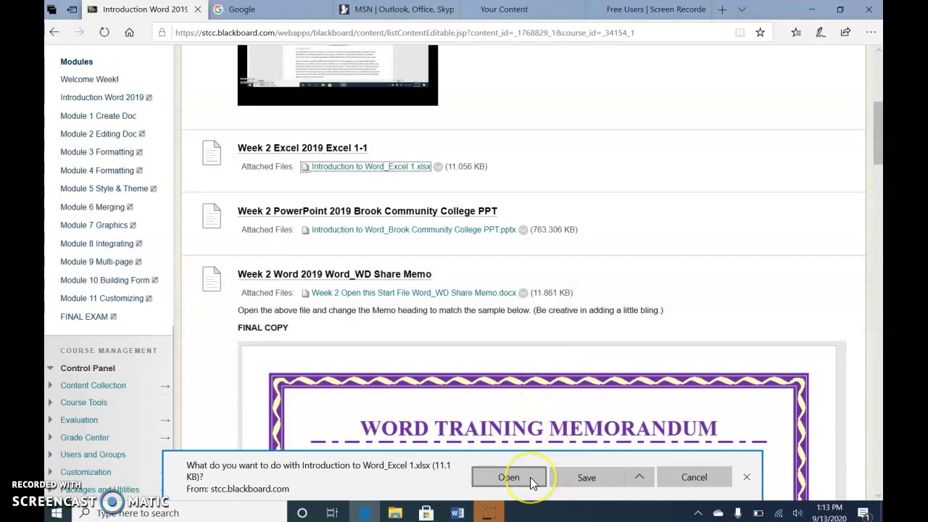
click(530, 477)
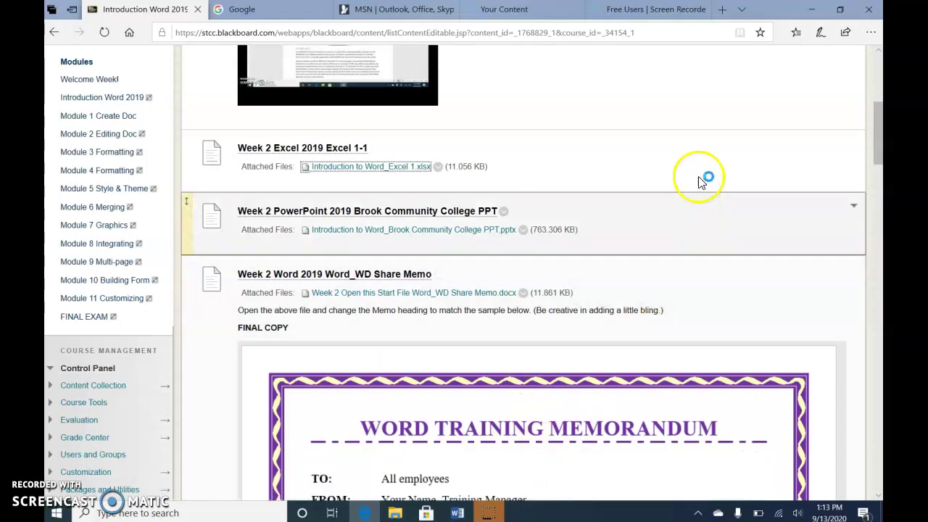
Enable editing on the protected Introduction to Word_Excel 1 workbook
click(727, 95)
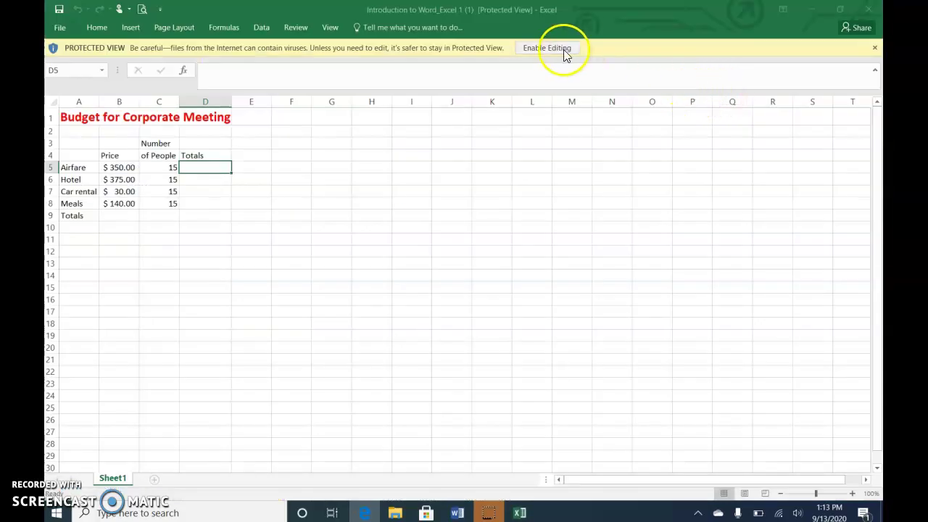
click(562, 52)
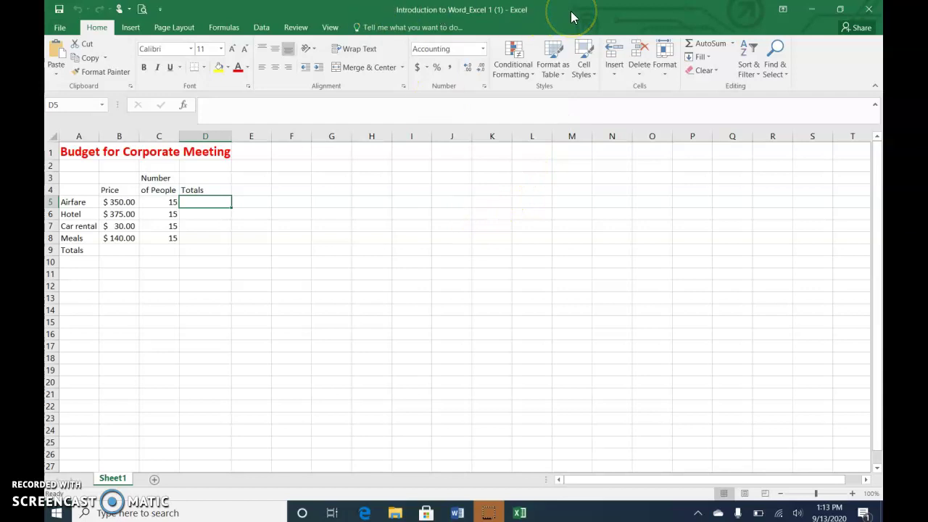
click(523, 13)
click(514, 18)
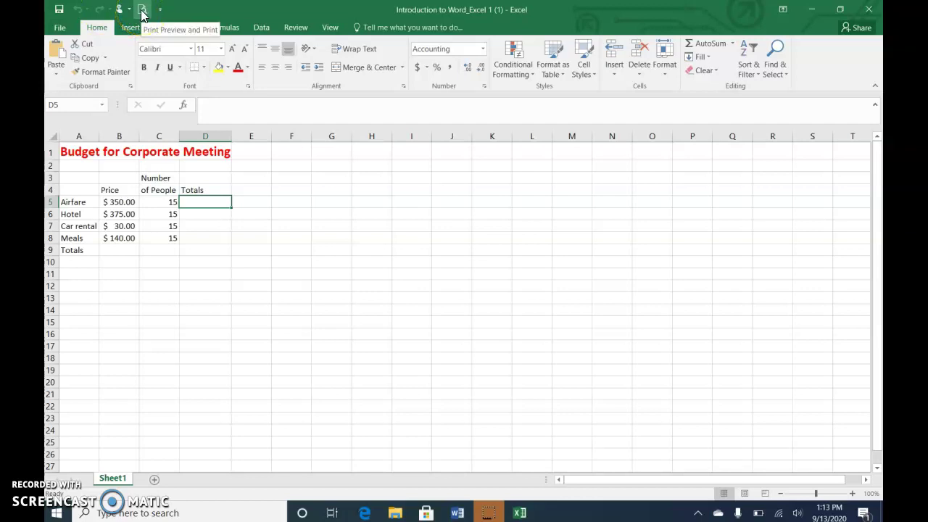
click(782, 13)
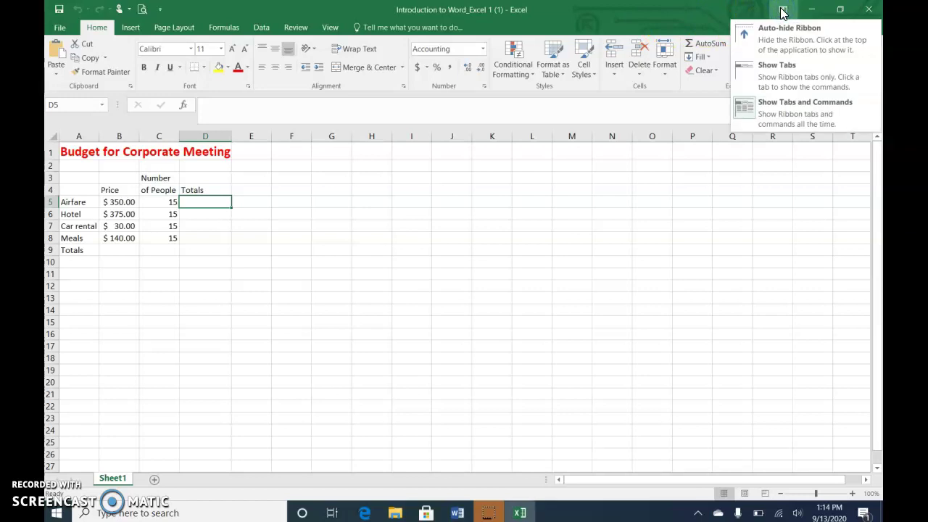
click(780, 114)
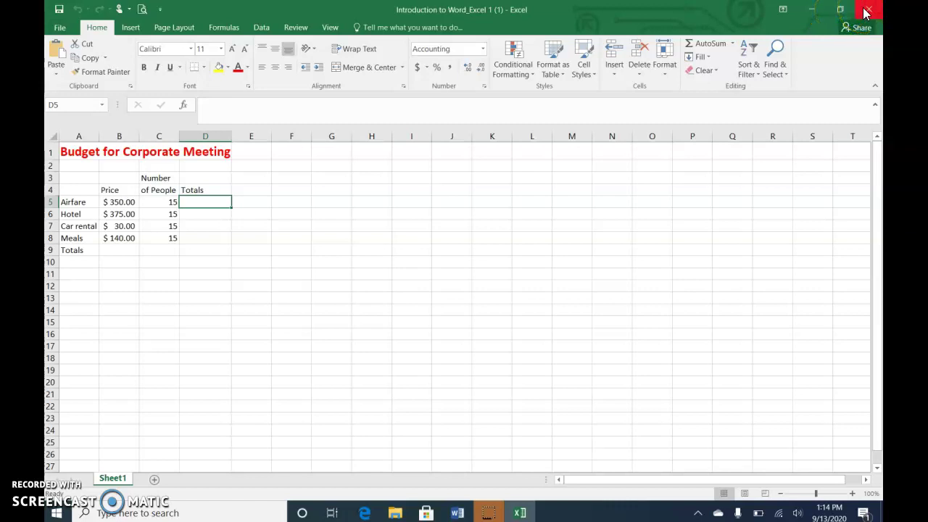
click(61, 28)
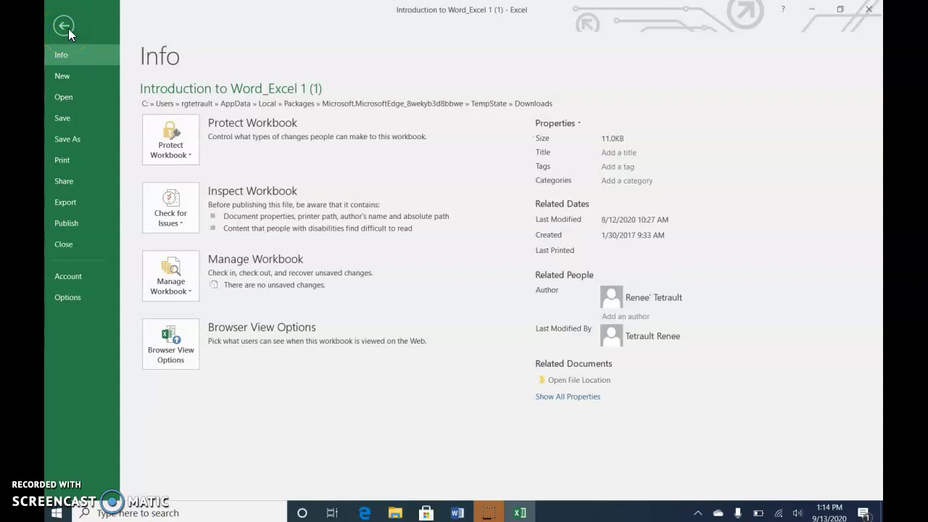
click(64, 27)
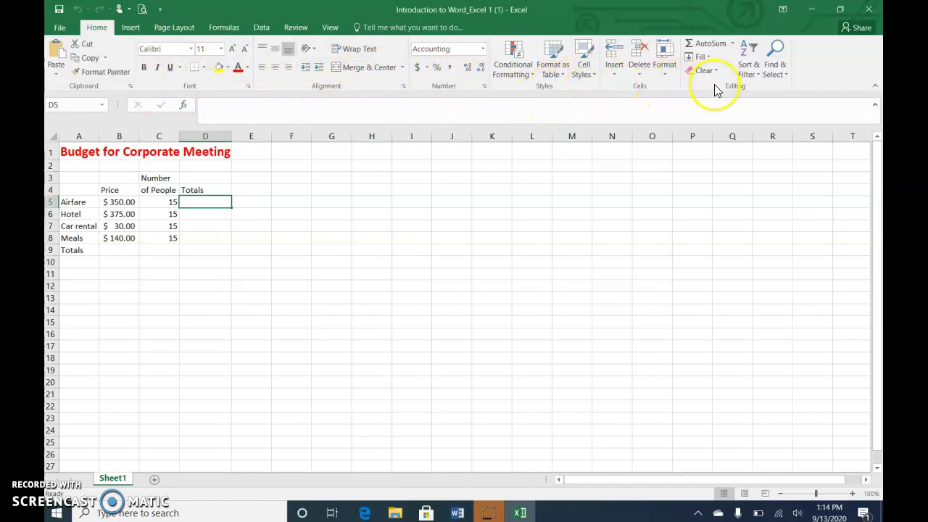
click(134, 28)
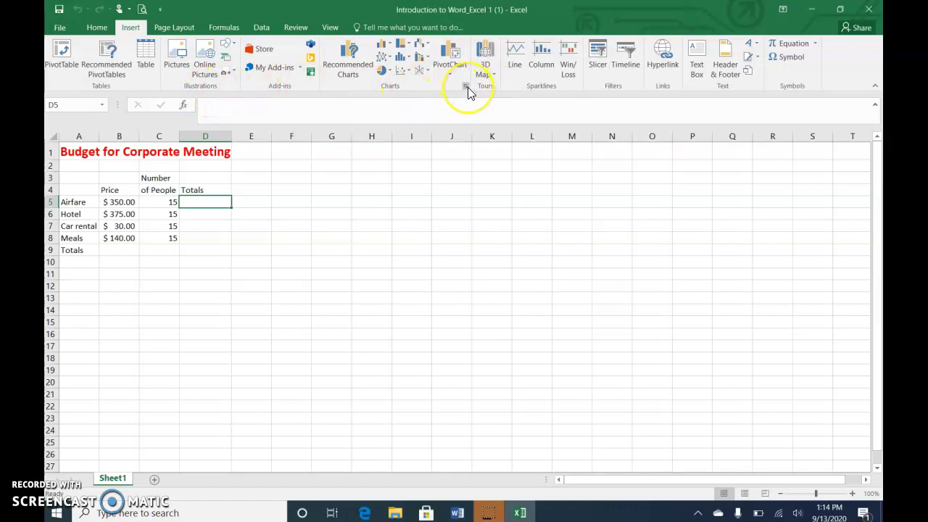
click(97, 27)
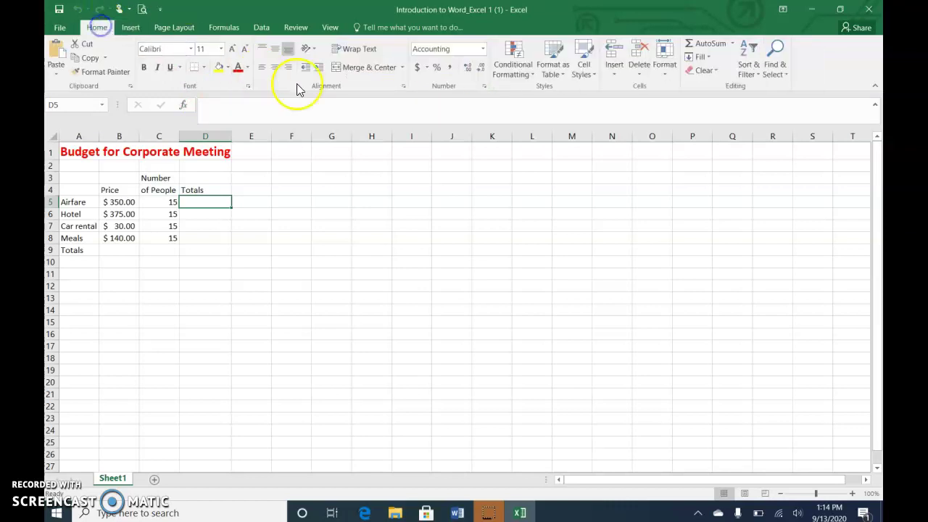
click(248, 87)
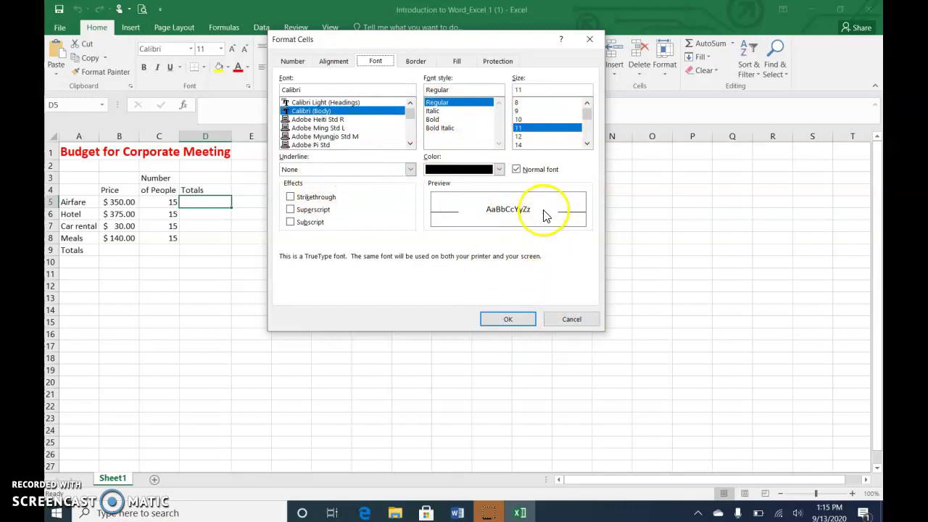
click(573, 317)
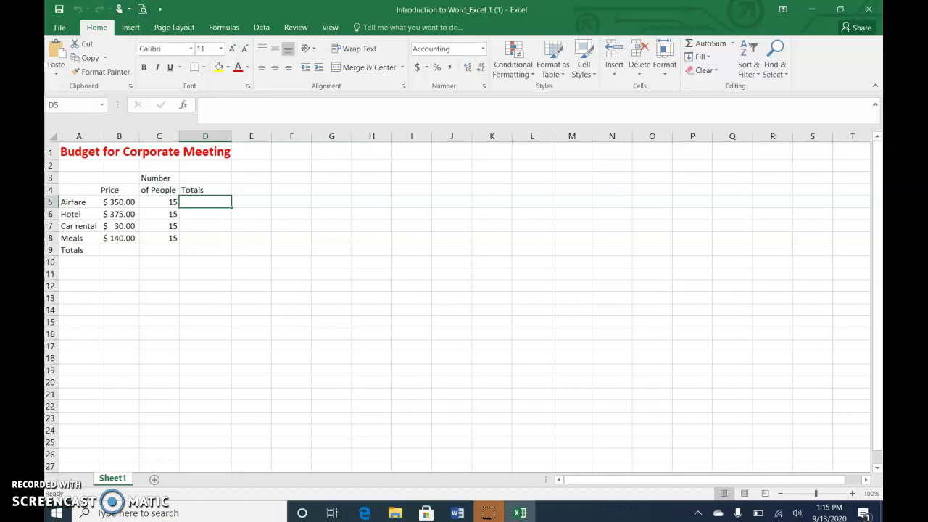
Enter =B5*C5 in D5 so the Airfare total shows $5,250.00
click(190, 202)
text(=)
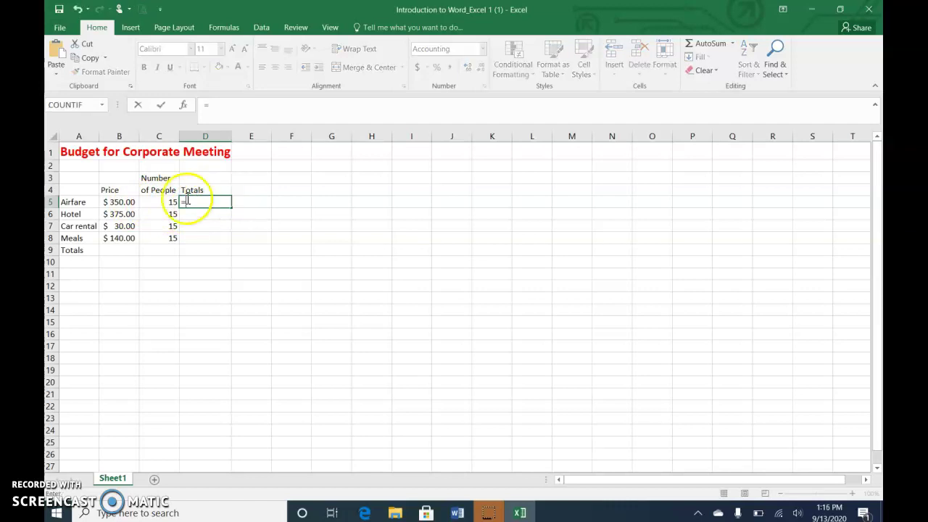
click(122, 202)
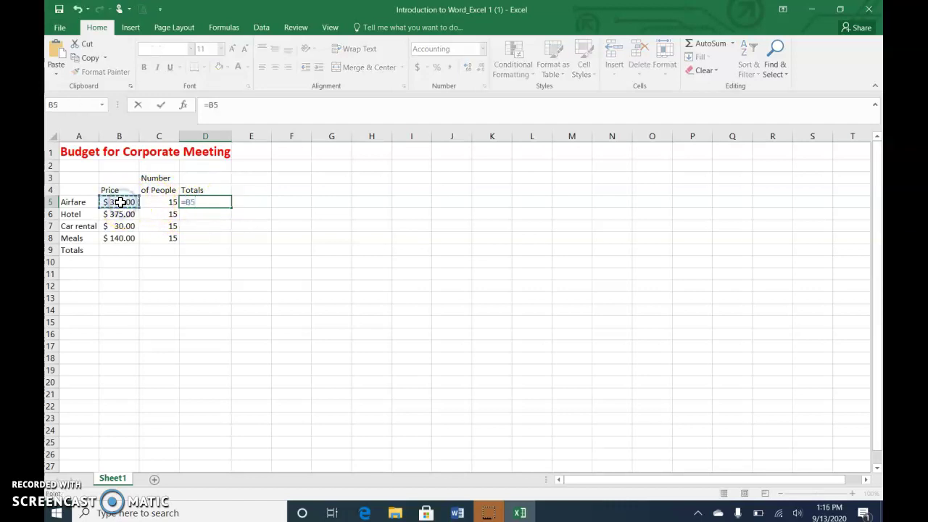
text(*)
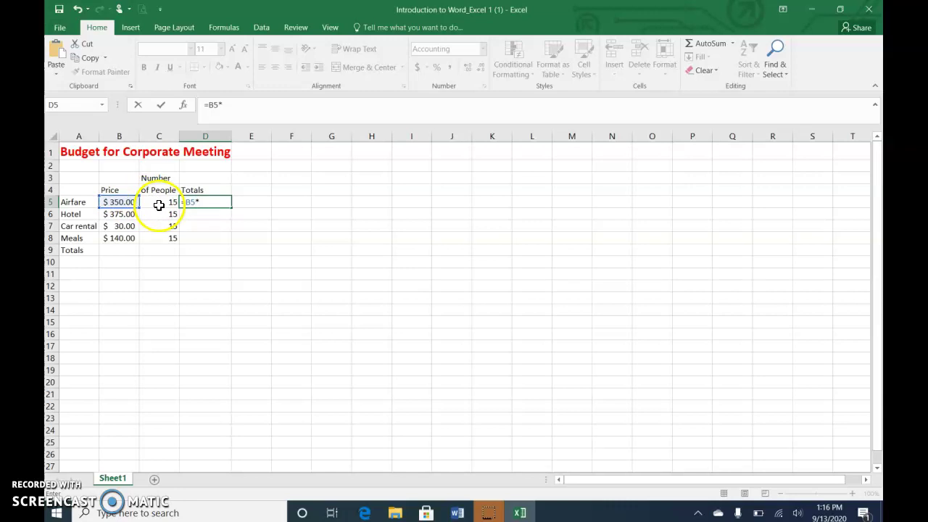
click(158, 205)
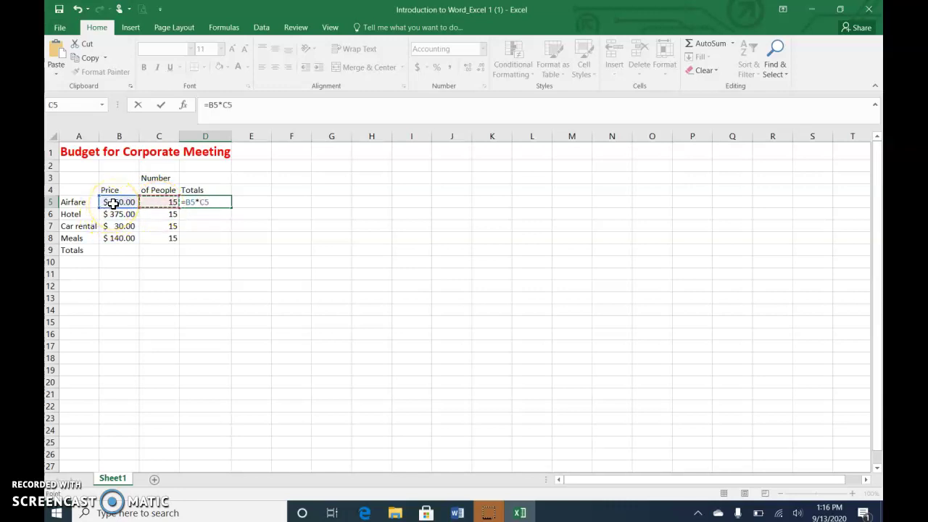
click(160, 206)
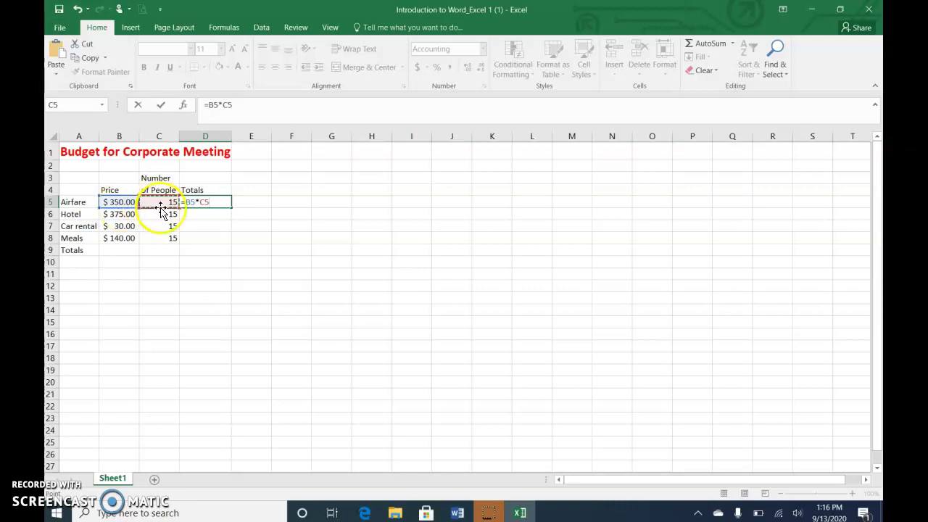
click(159, 106)
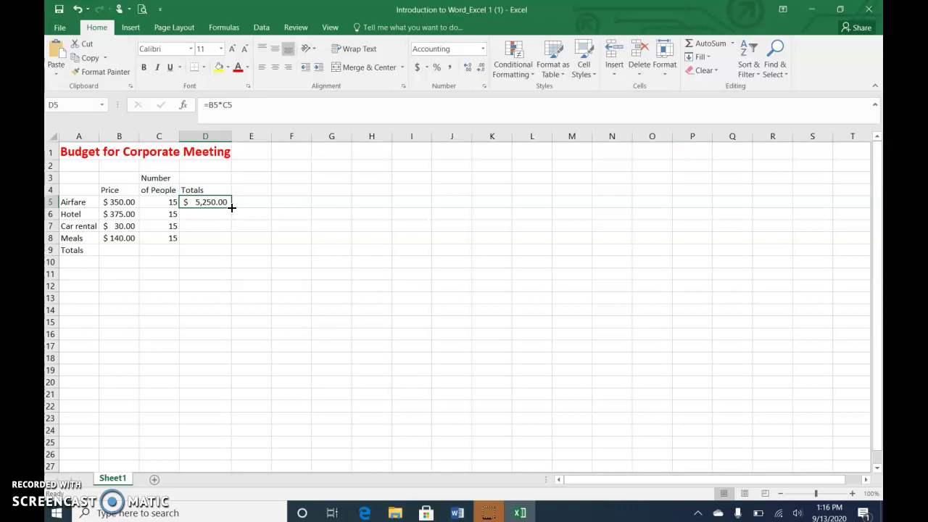
Fill D5's formula down to D8 for the Hotel, Car rental and Meals totals
drag(232, 207, 232, 244)
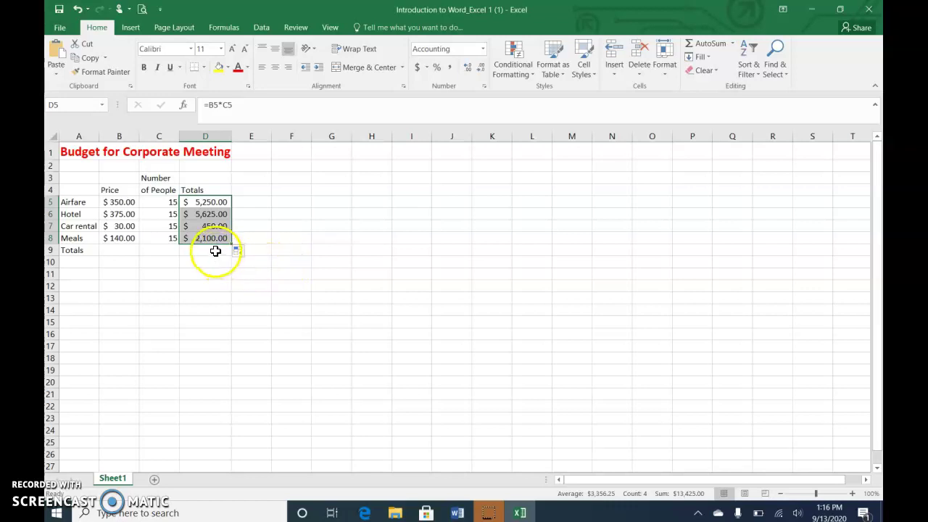
click(214, 250)
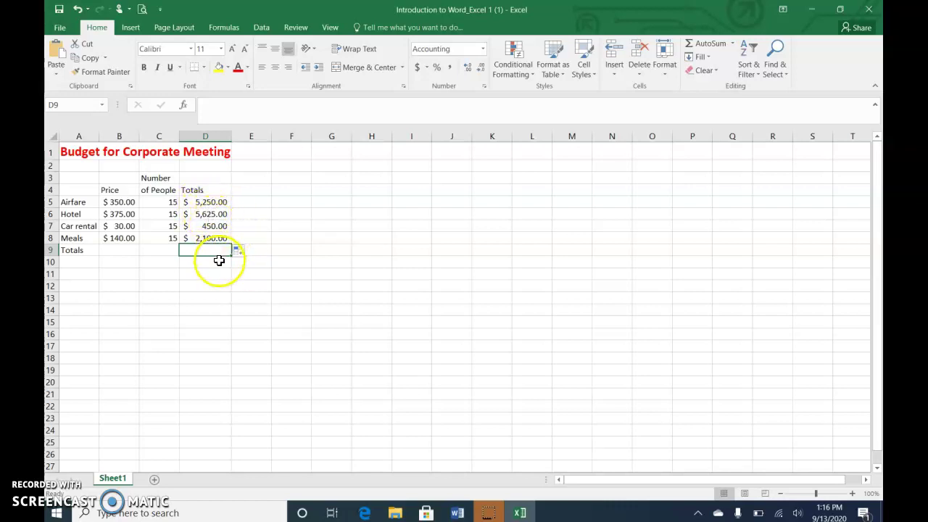
AutoSum D5:D8 into D9 for a $13,425.00 grand total
click(703, 46)
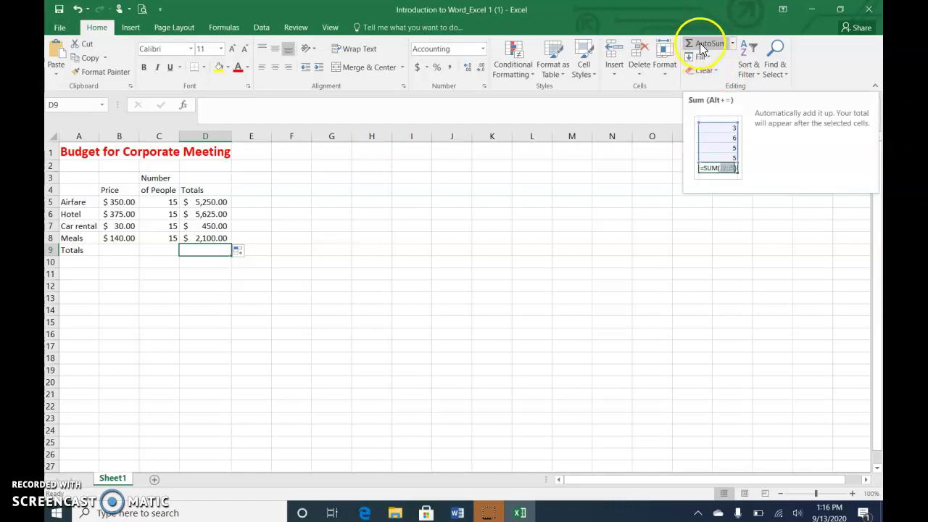
click(702, 45)
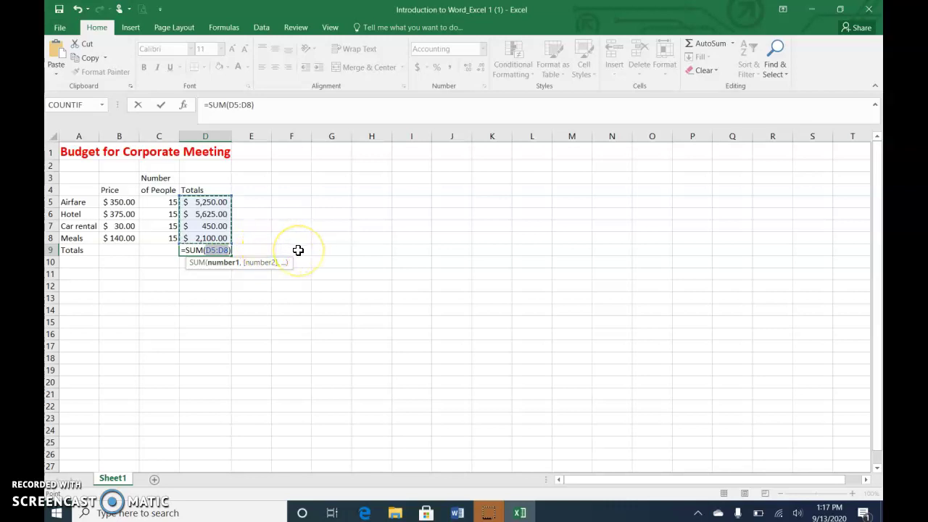
key(Return)
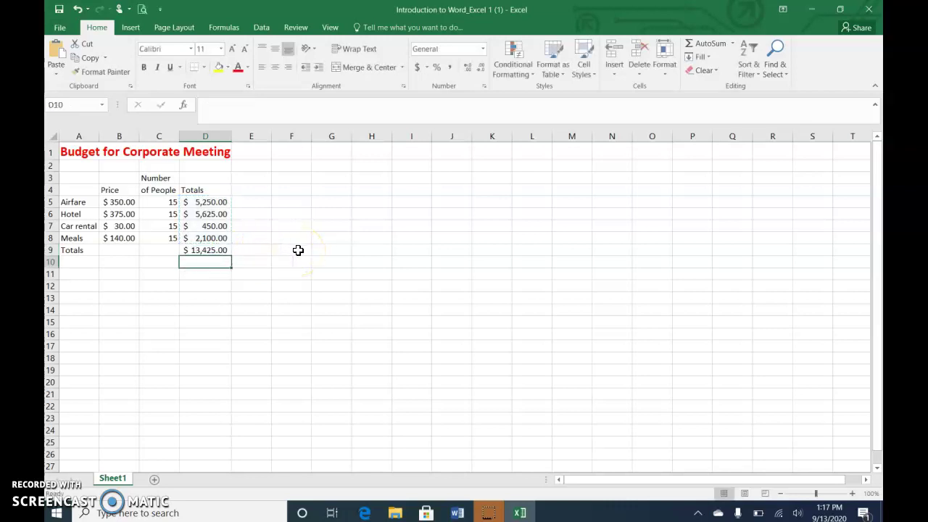
click(192, 251)
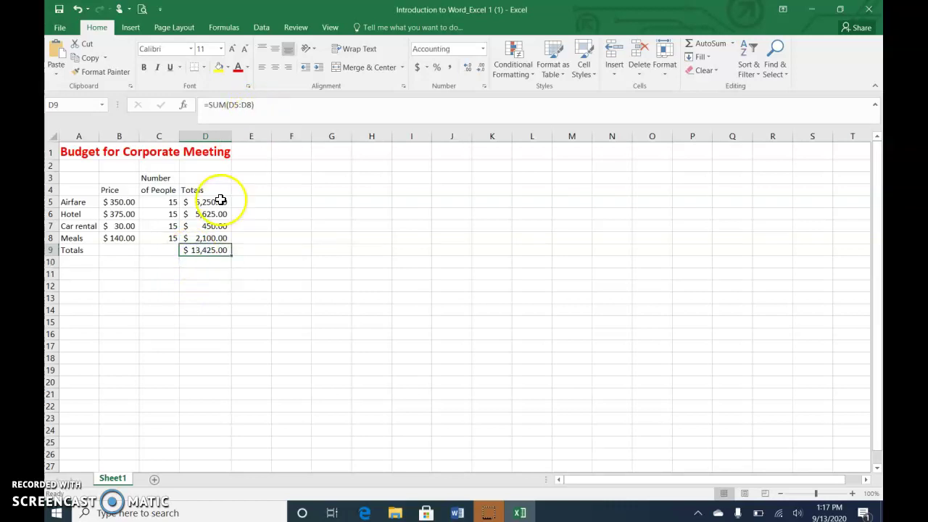
click(220, 301)
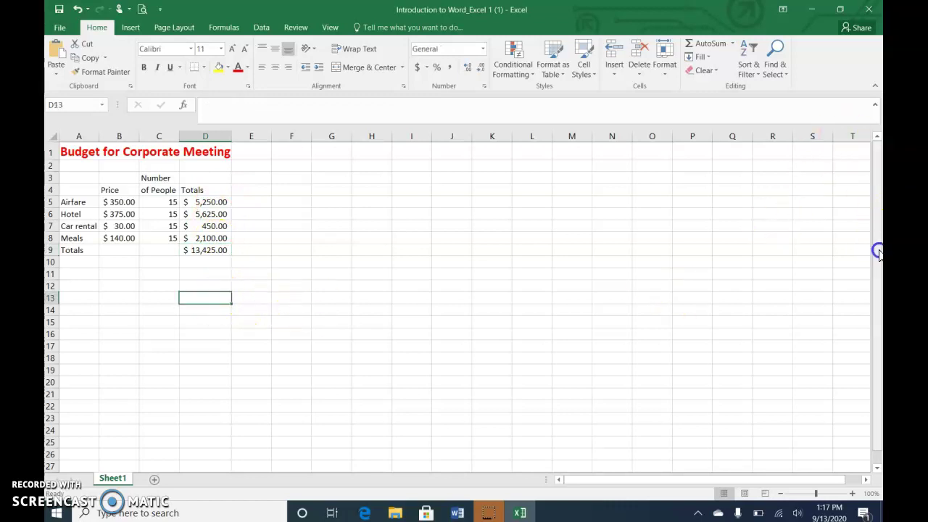
mouse_move(877, 251)
mouse_down()
mouse_move(877, 259)
mouse_move(877, 250)
mouse_up()
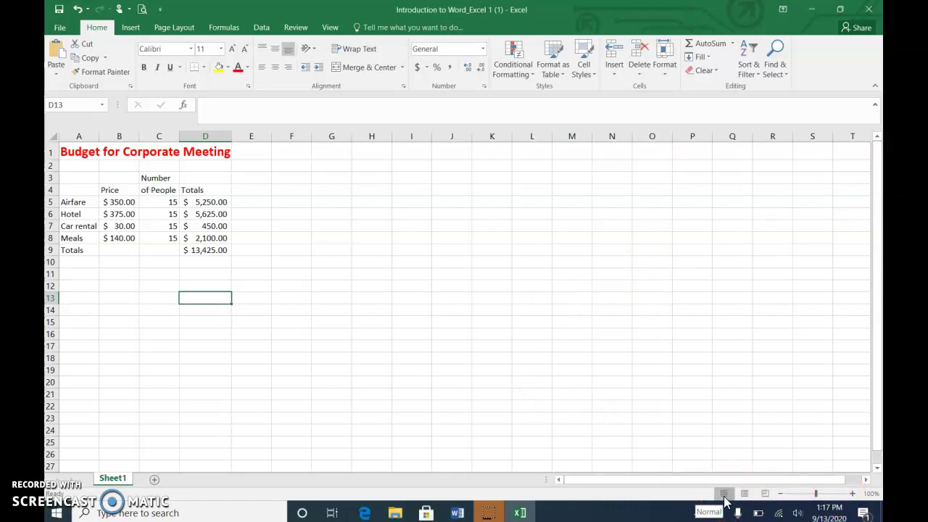
click(745, 498)
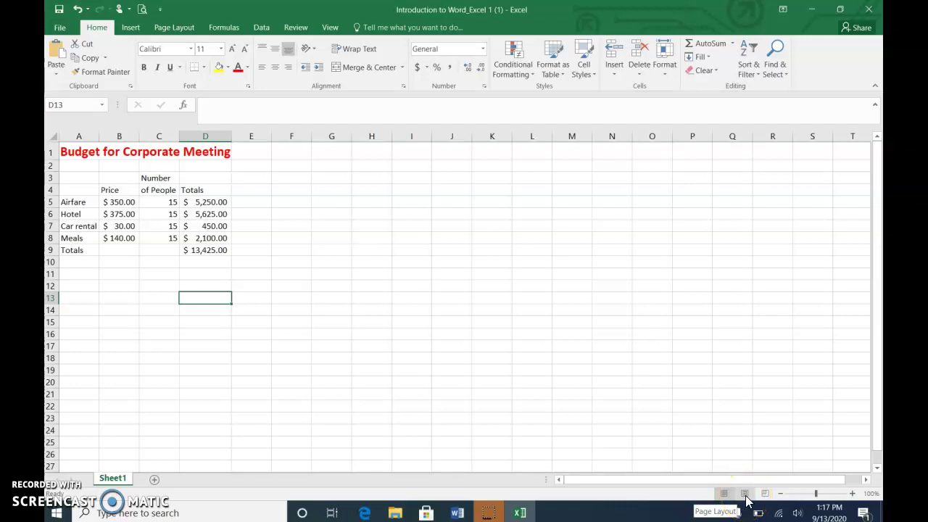
click(767, 496)
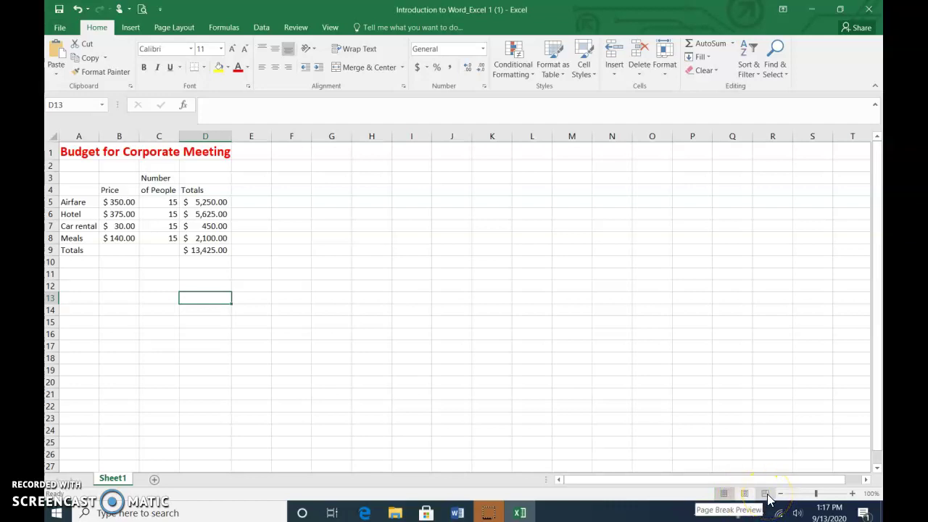